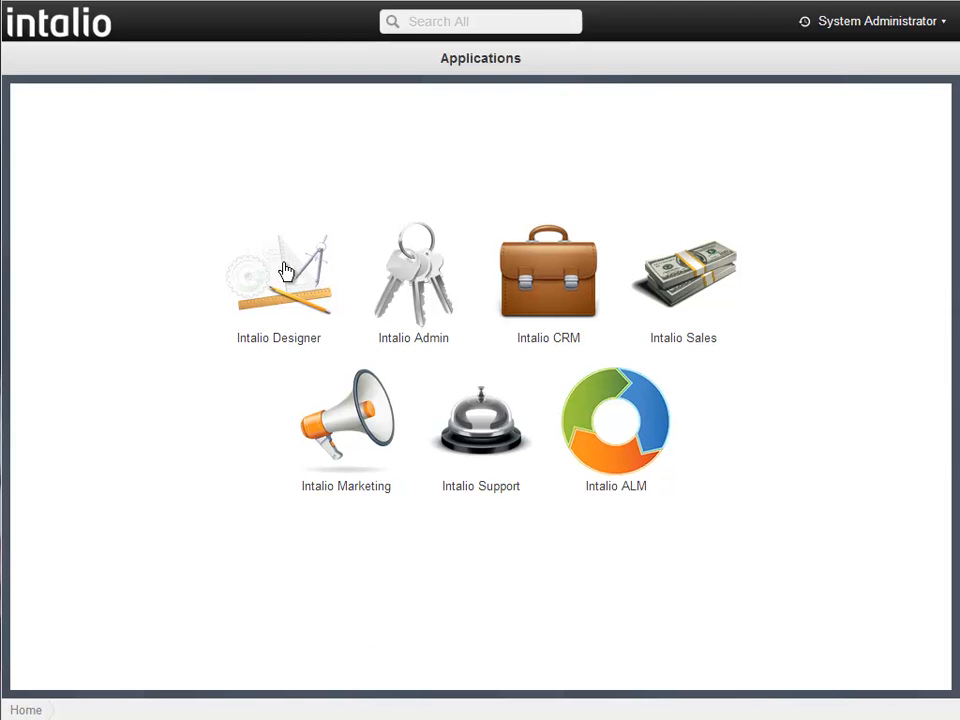
# - Open the Object Designer in Intalio Designer and list the objects of the Intalio ALM application
pyautogui.click(285, 298)
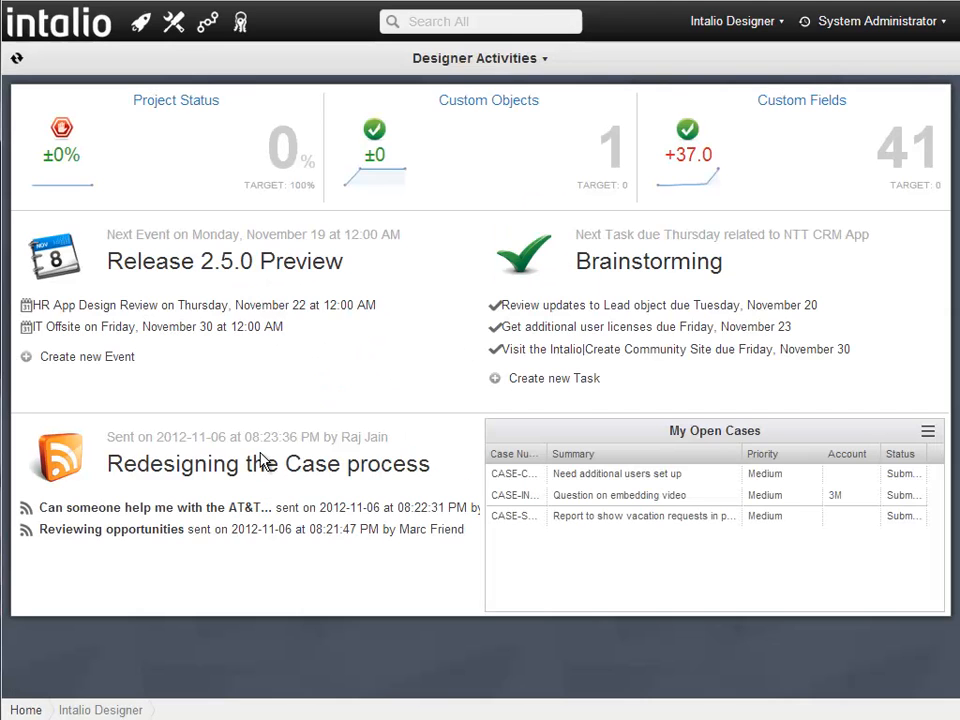
pyautogui.click(175, 30)
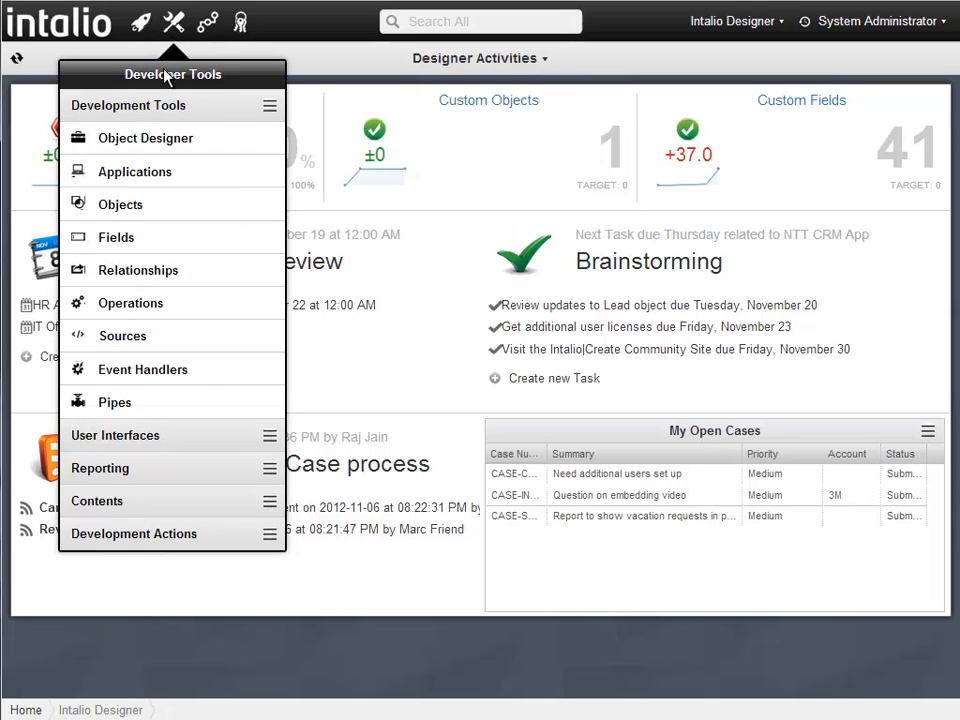
pyautogui.click(150, 140)
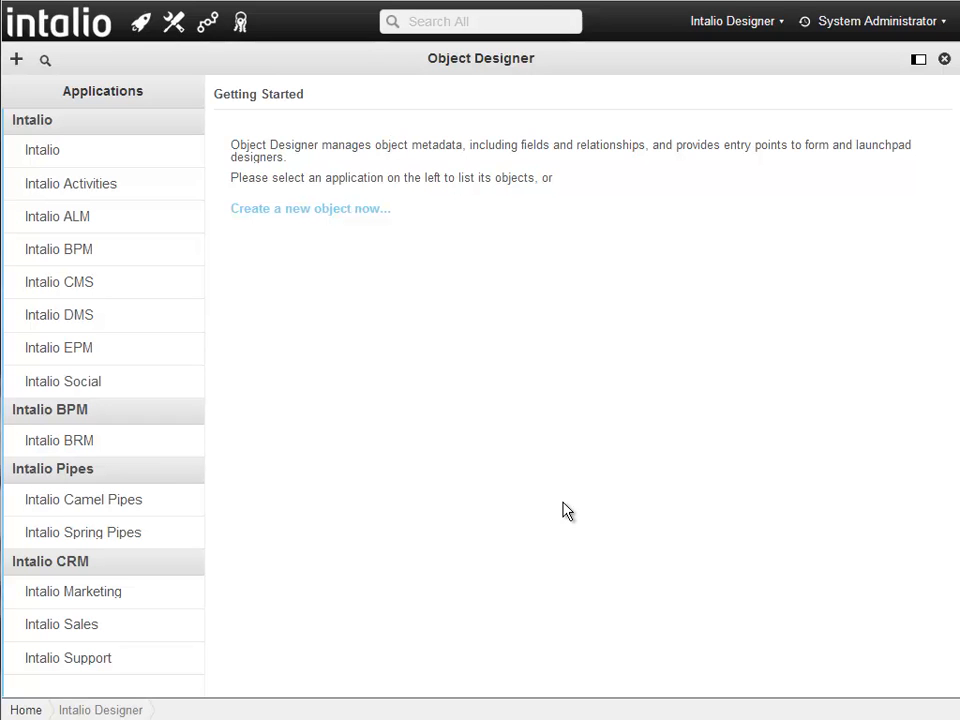
pyautogui.click(147, 230)
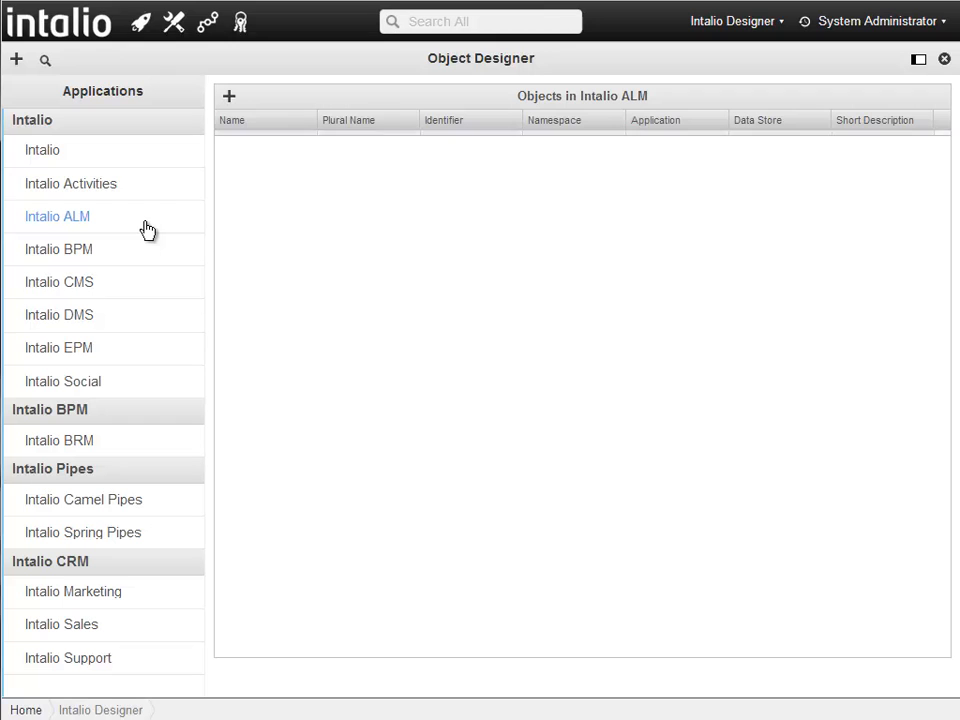
# - Create and save an Intalio ALM object named Location with the plural name Locations
pyautogui.click(231, 96)
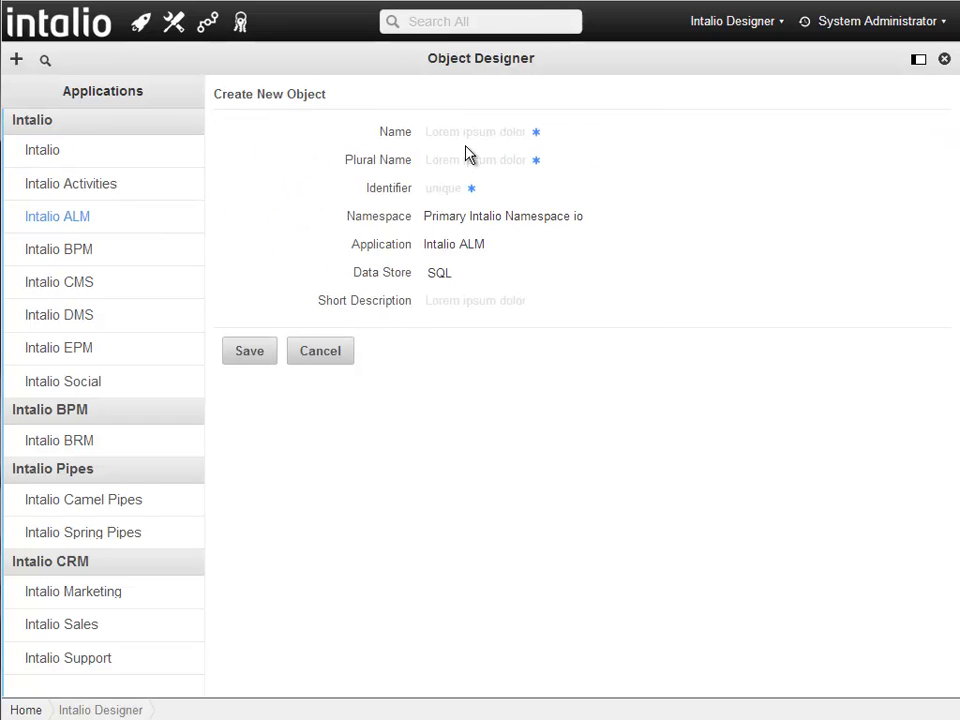
pyautogui.click(468, 140)
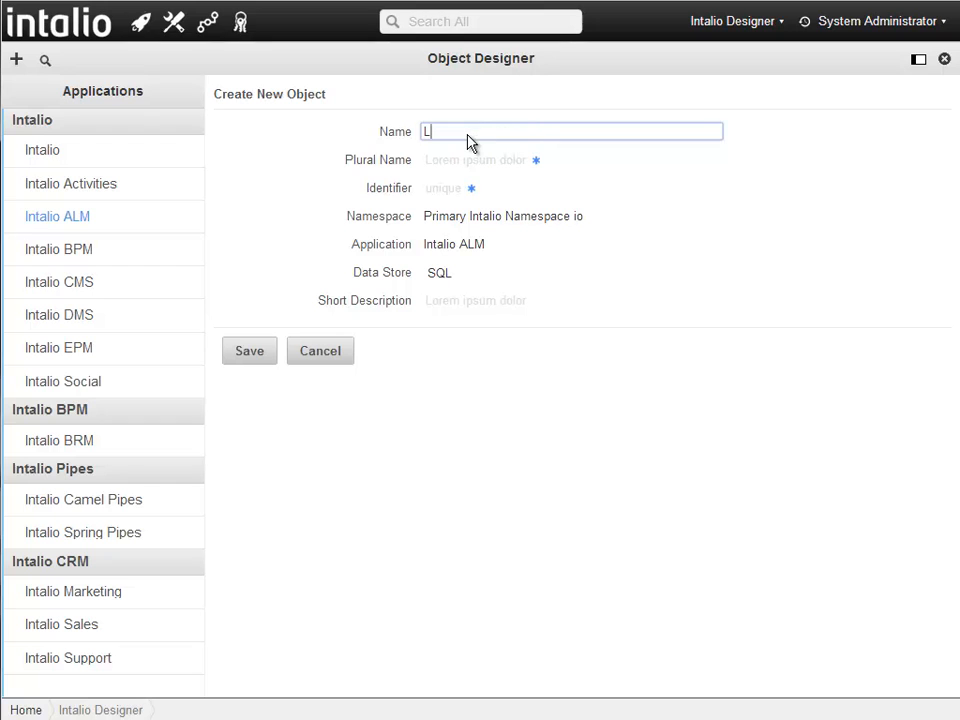
pyautogui.write('Location')
pyautogui.press('Tab')
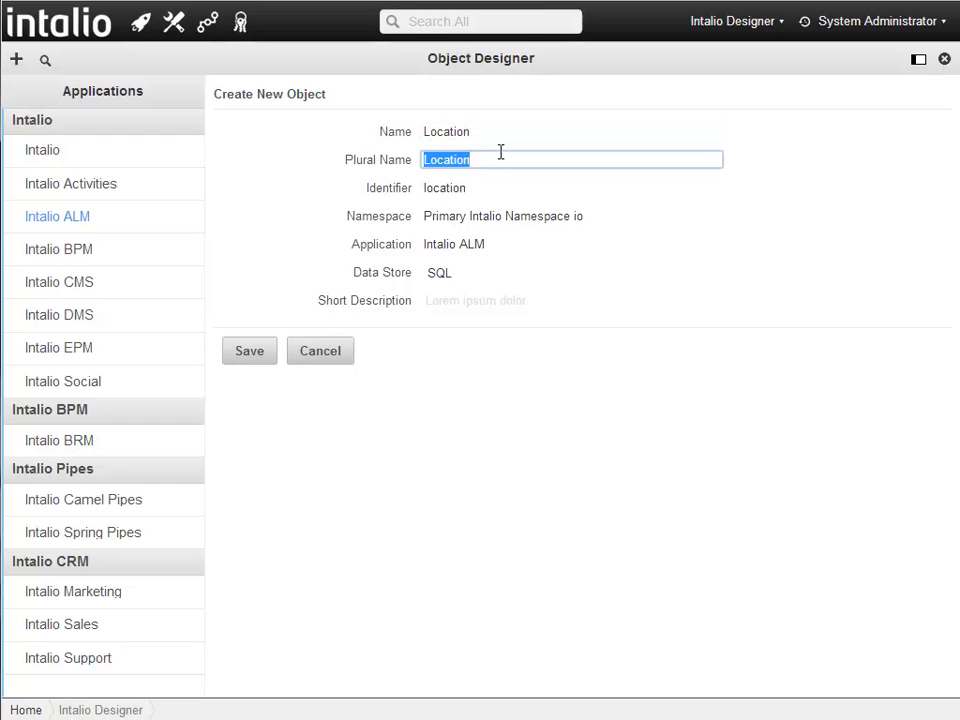
pyautogui.click(500, 153)
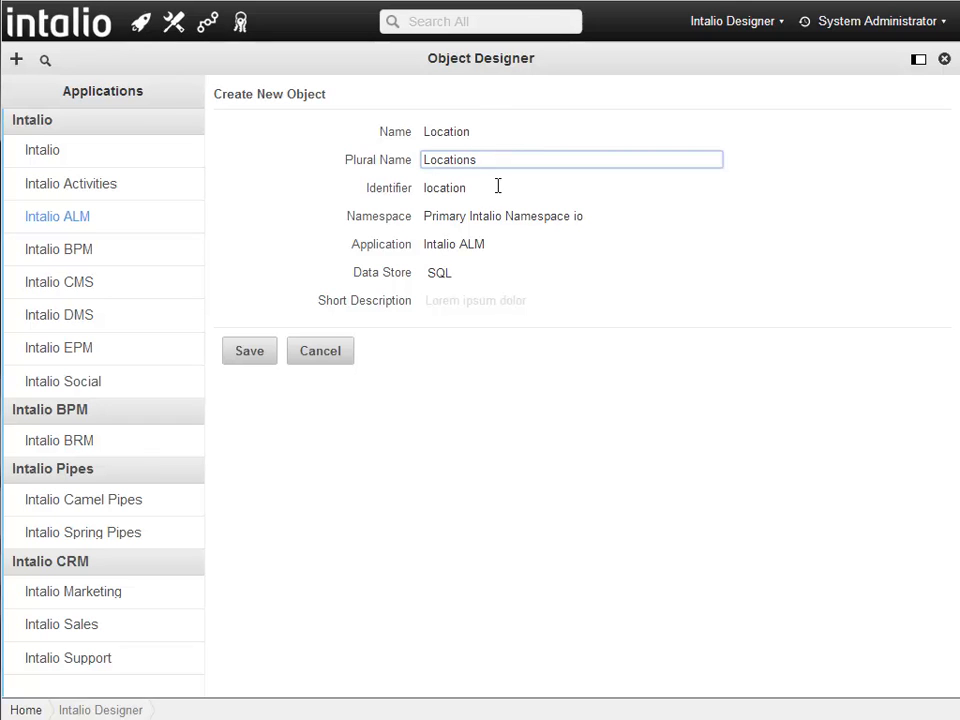
pyautogui.click(240, 354)
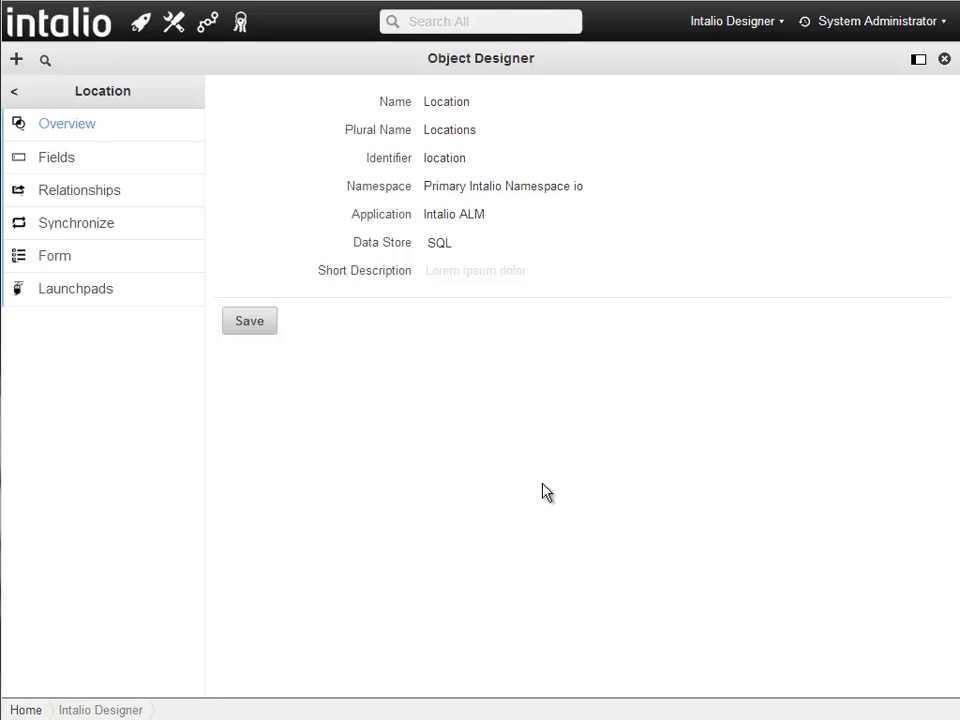
# - Add a Boolean field named New Field to the Location object and save it
pyautogui.click(66, 168)
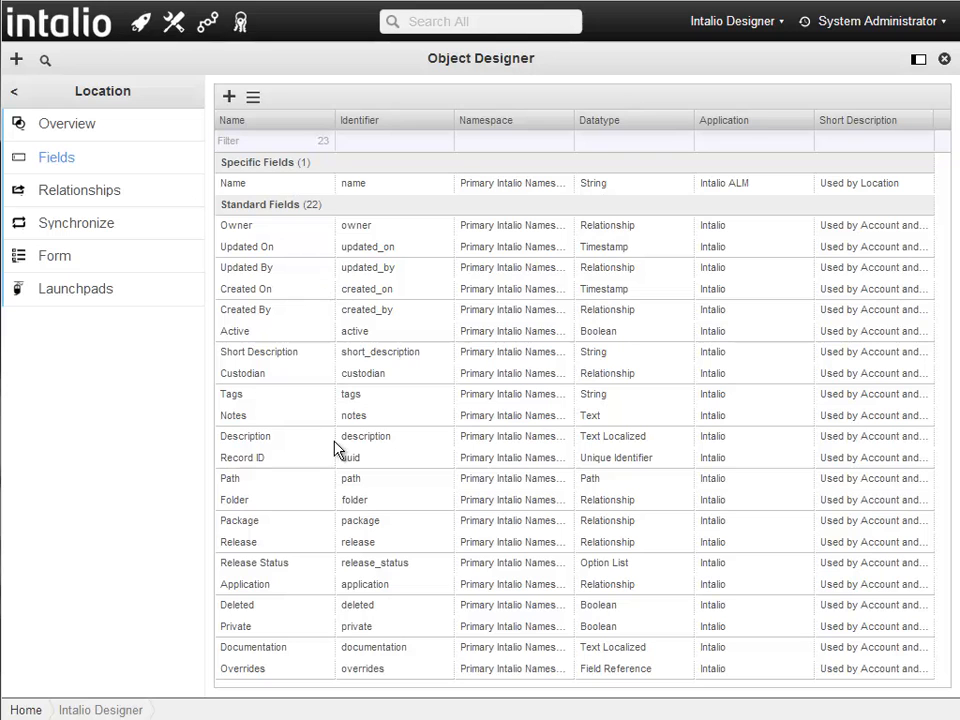
pyautogui.click(233, 100)
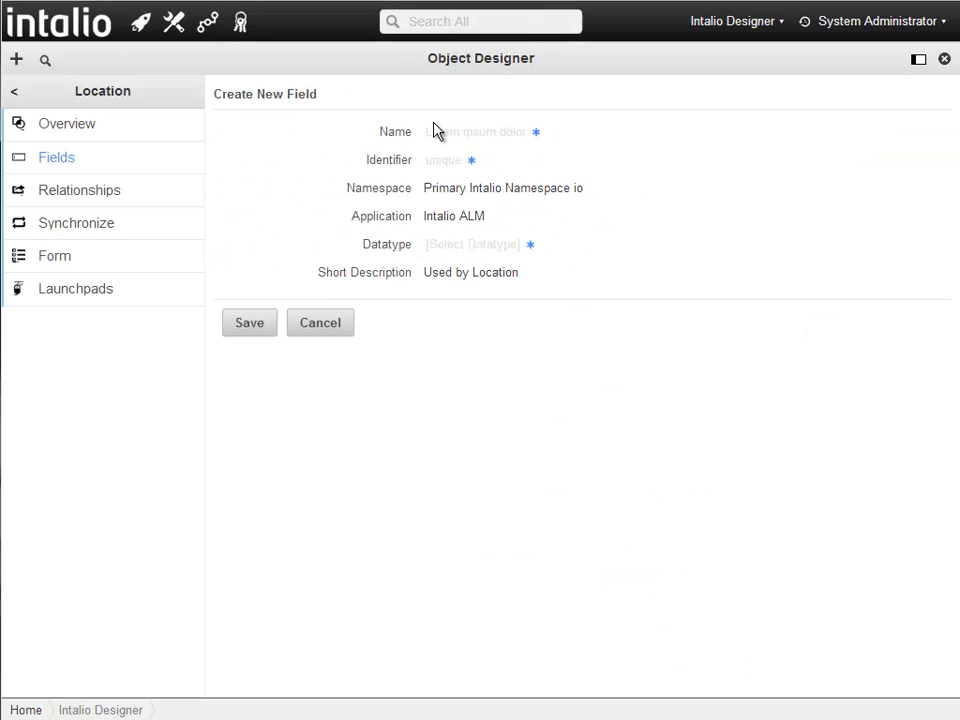
pyautogui.click(447, 137)
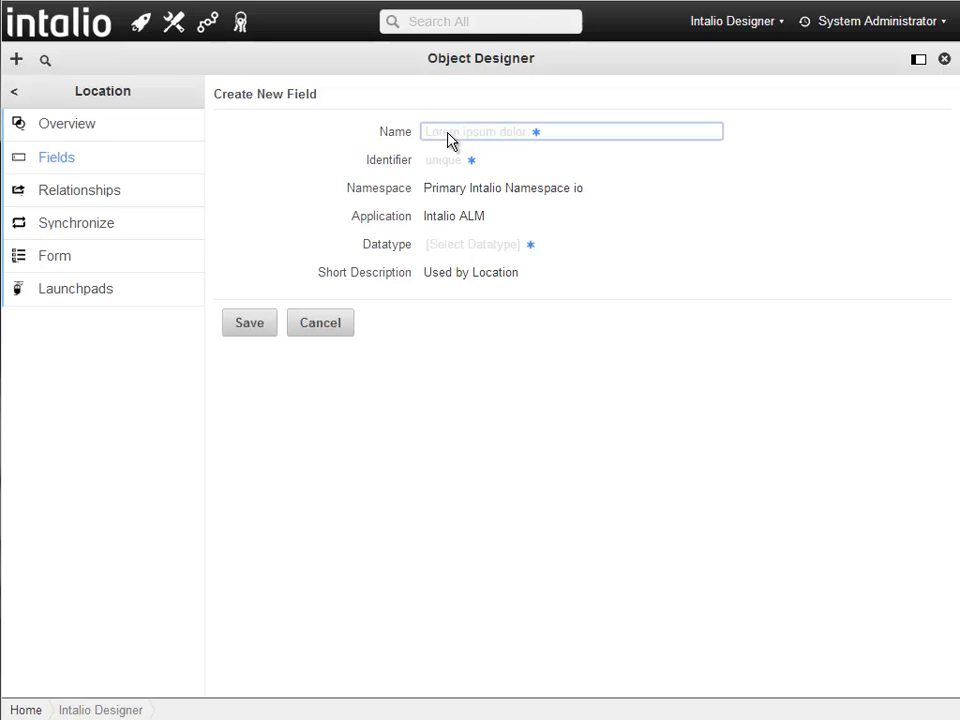
pyautogui.write('New')
pyautogui.press('Tab')
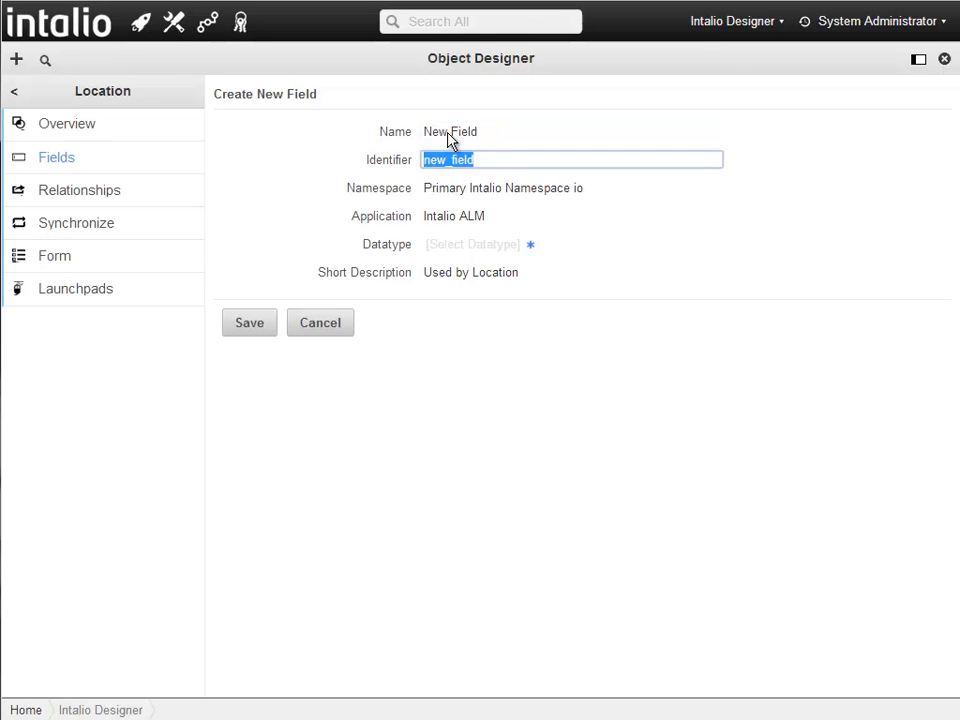
pyautogui.click(471, 247)
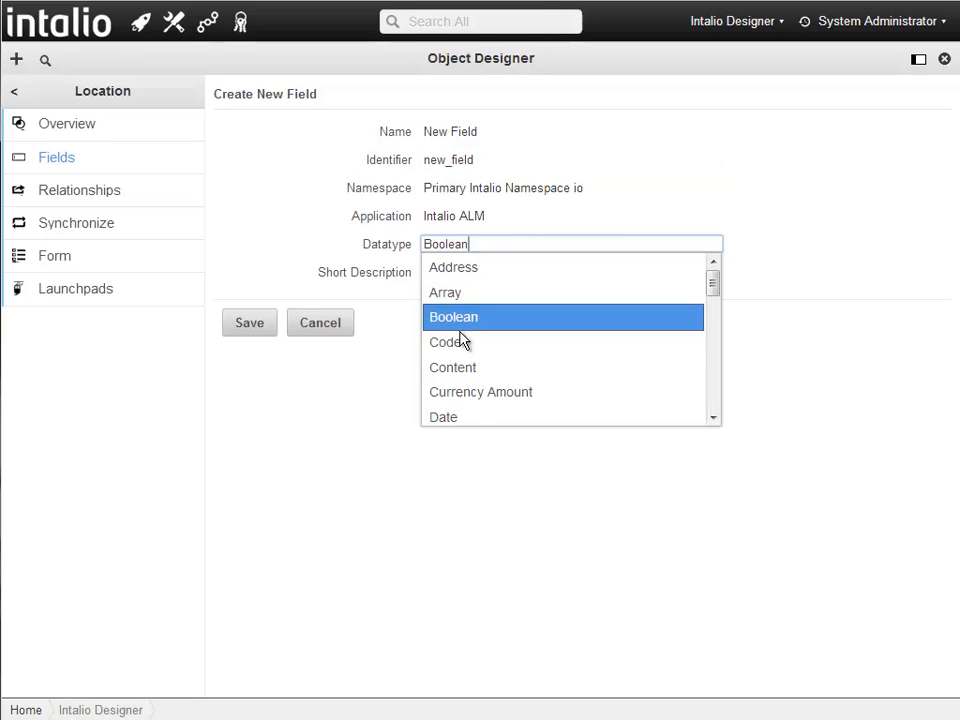
pyautogui.click(465, 322)
pyautogui.click(236, 332)
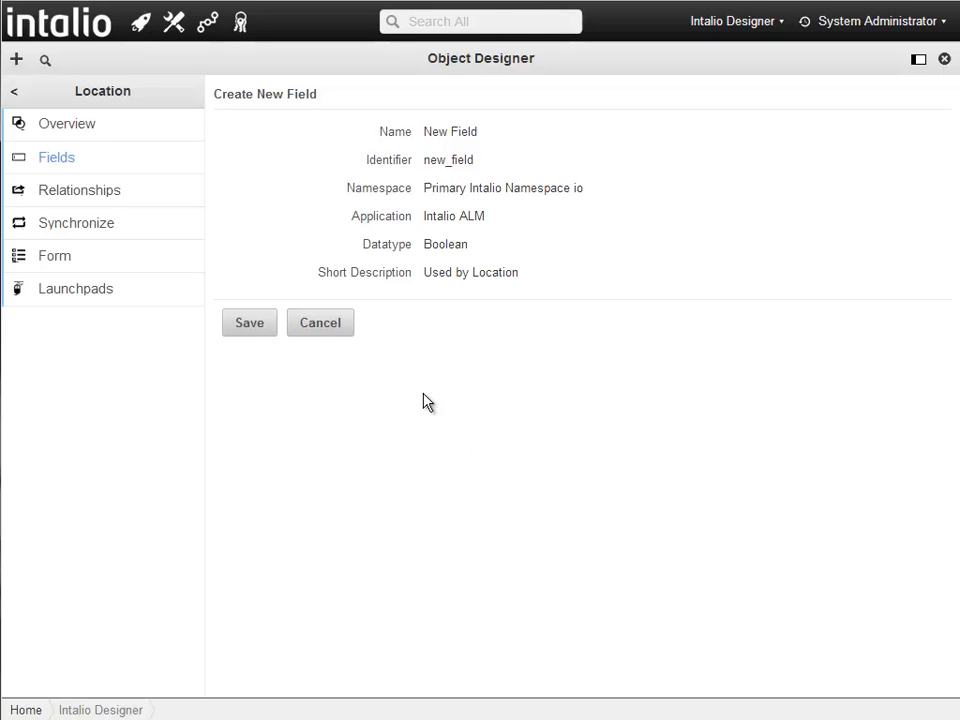
pyautogui.click(260, 334)
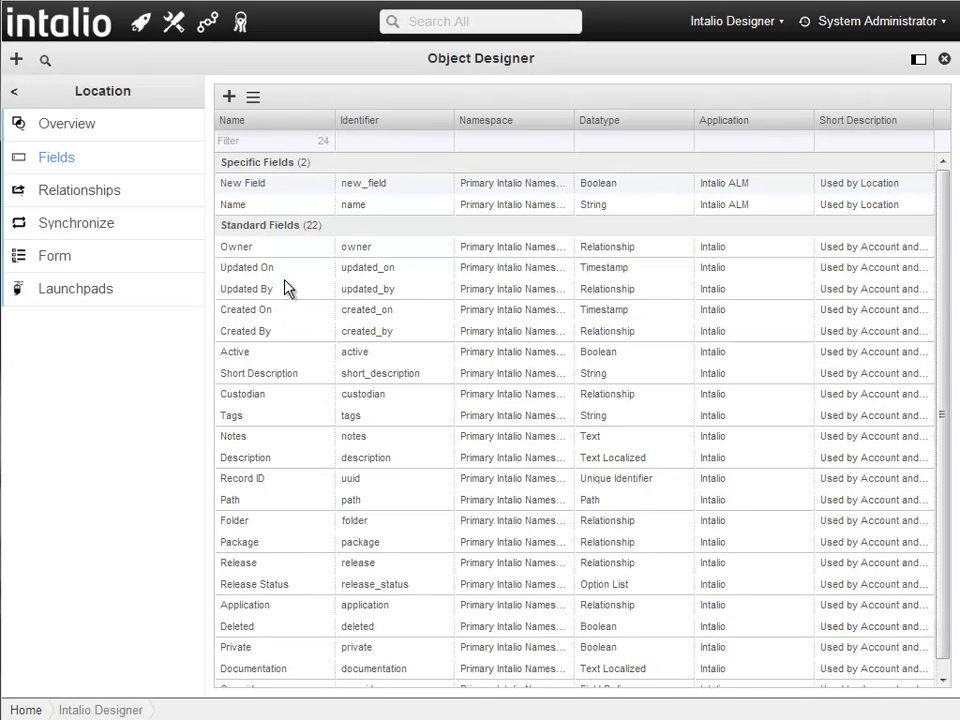
# - Examine the Name field's properties, the Location object's relationships and the form for creating a relationship
pyautogui.click(288, 206)
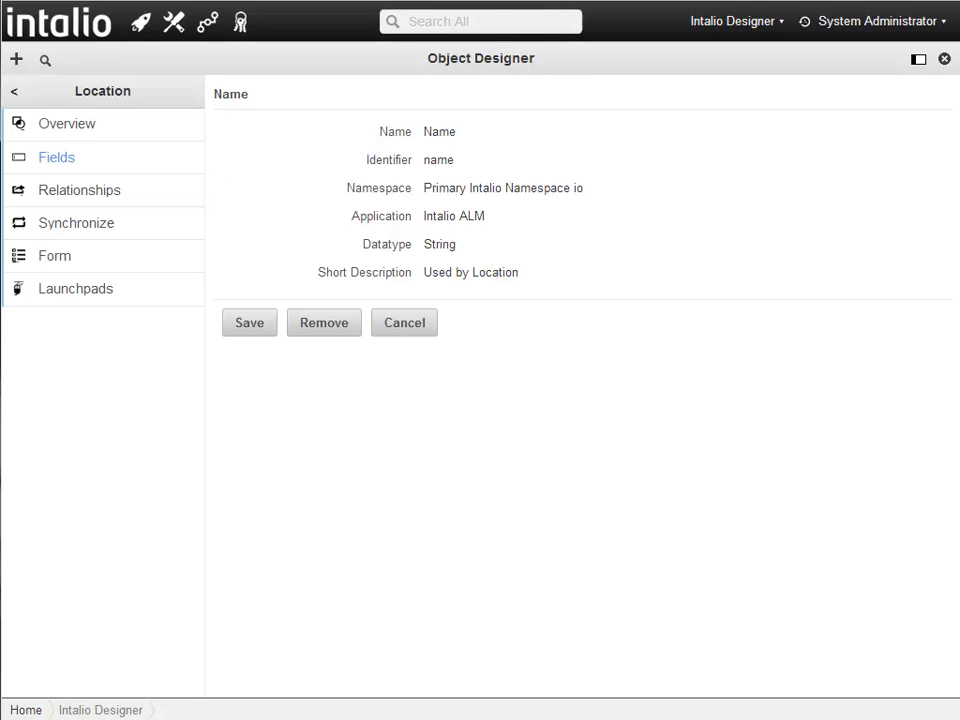
pyautogui.click(57, 157)
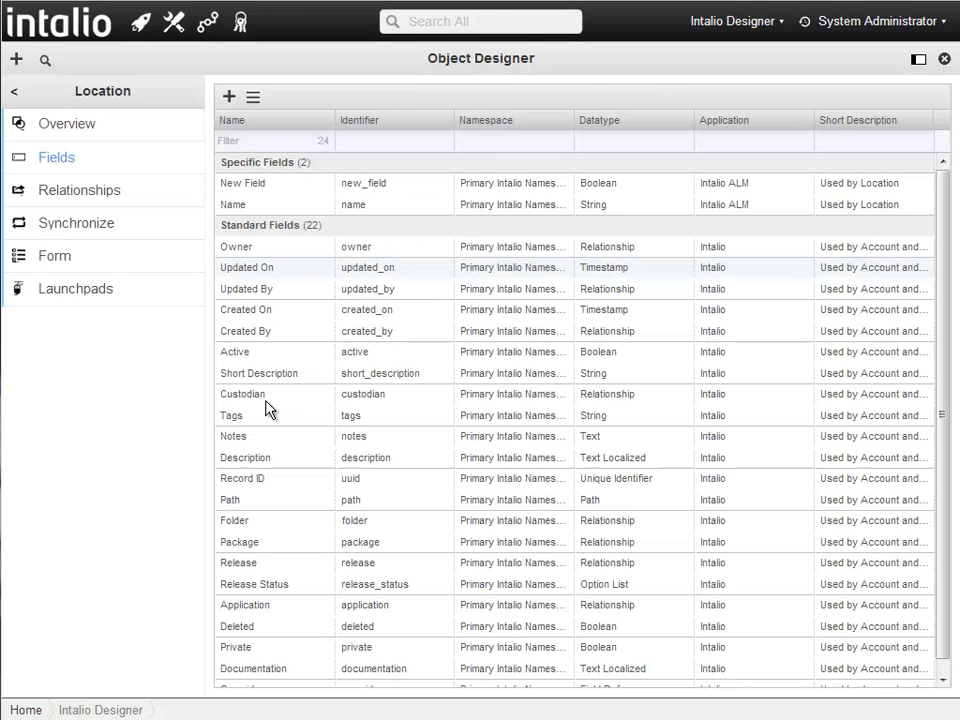
pyautogui.click(116, 196)
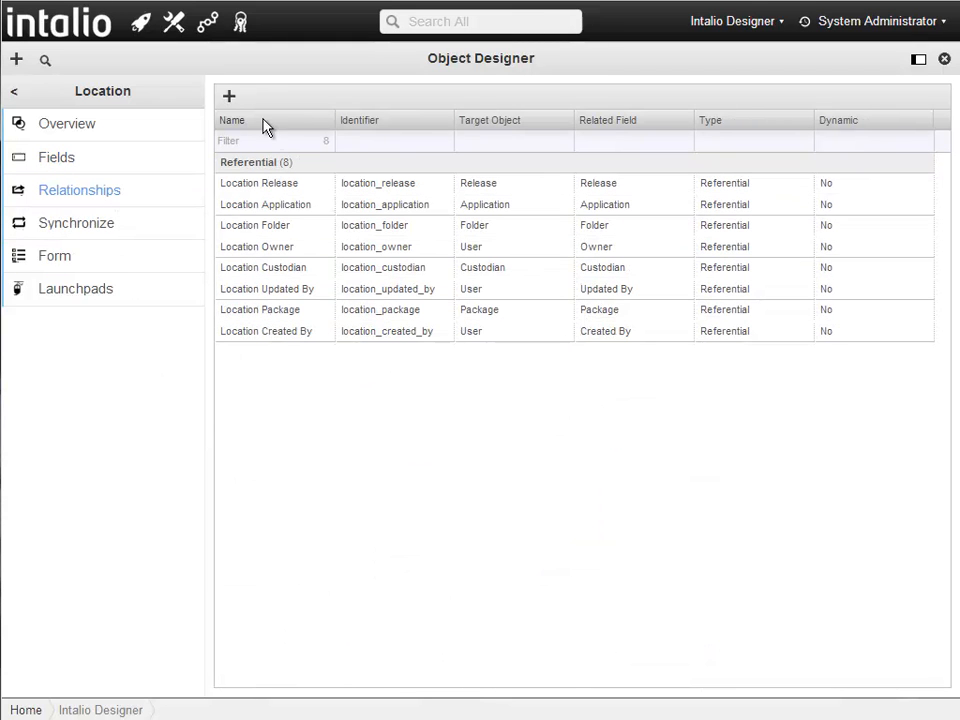
pyautogui.click(231, 98)
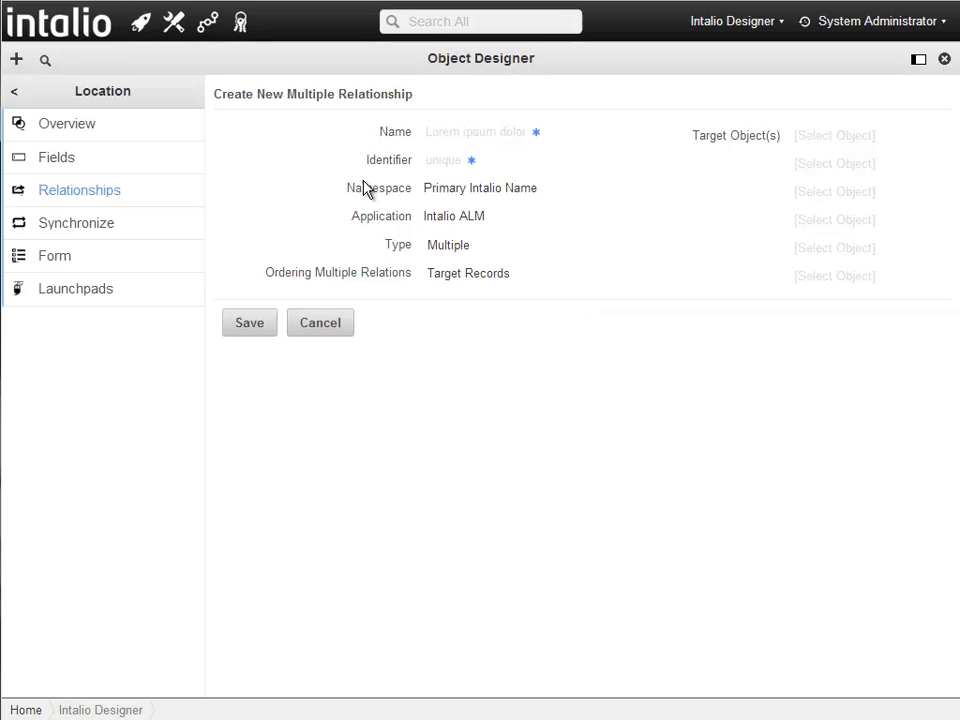
# - Synchronize the Location object to apply its metadata changes
pyautogui.click(133, 222)
pyautogui.click(287, 152)
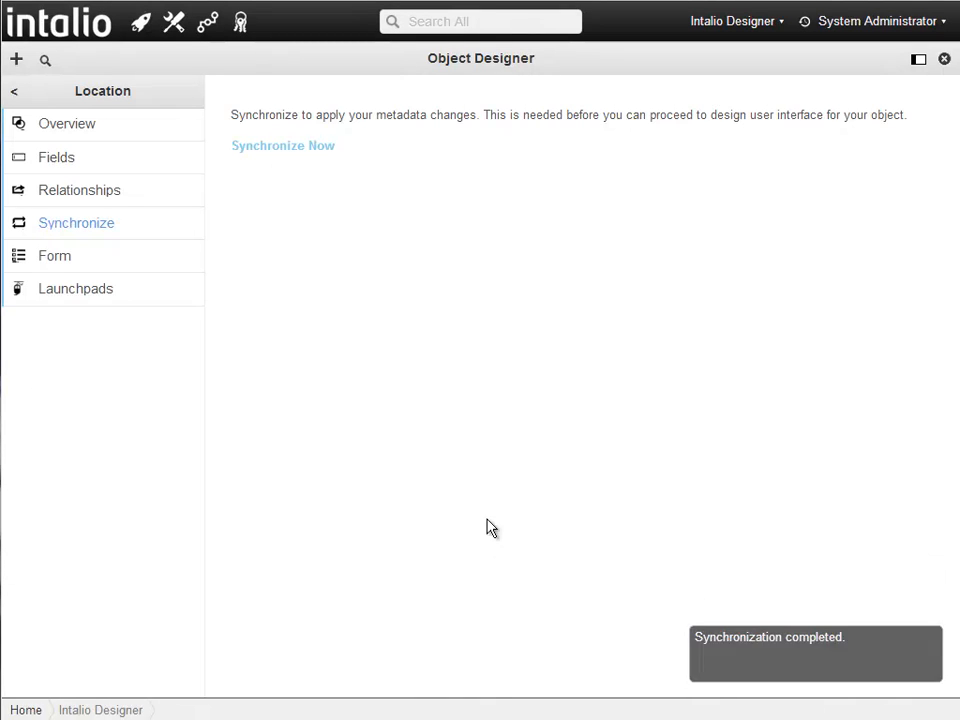
# - Move Name below Updated On and place Assets using Location for Related To in the Location form's header, closing the form without saving
pyautogui.click(145, 271)
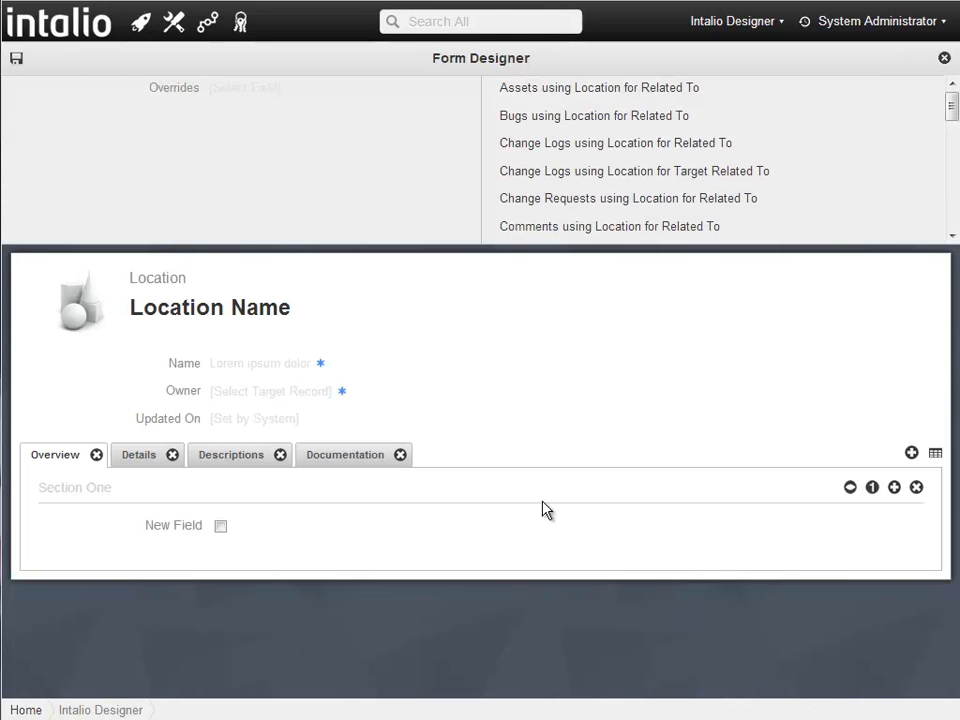
pyautogui.moveTo(189, 369); pyautogui.dragTo(176, 388)
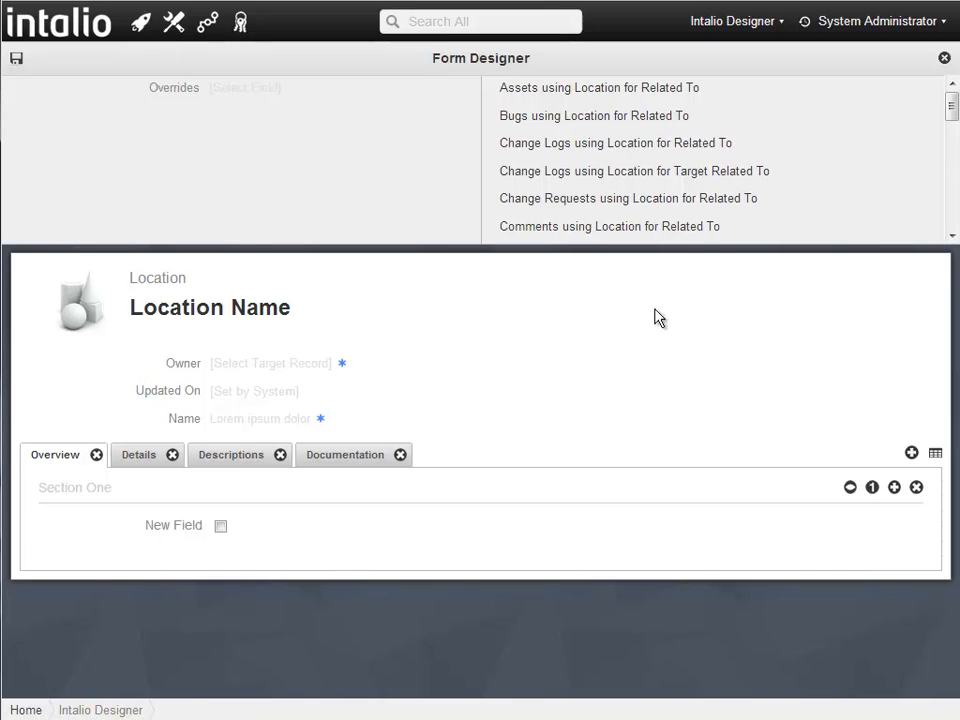
pyautogui.moveTo(566, 94); pyautogui.dragTo(575, 368)
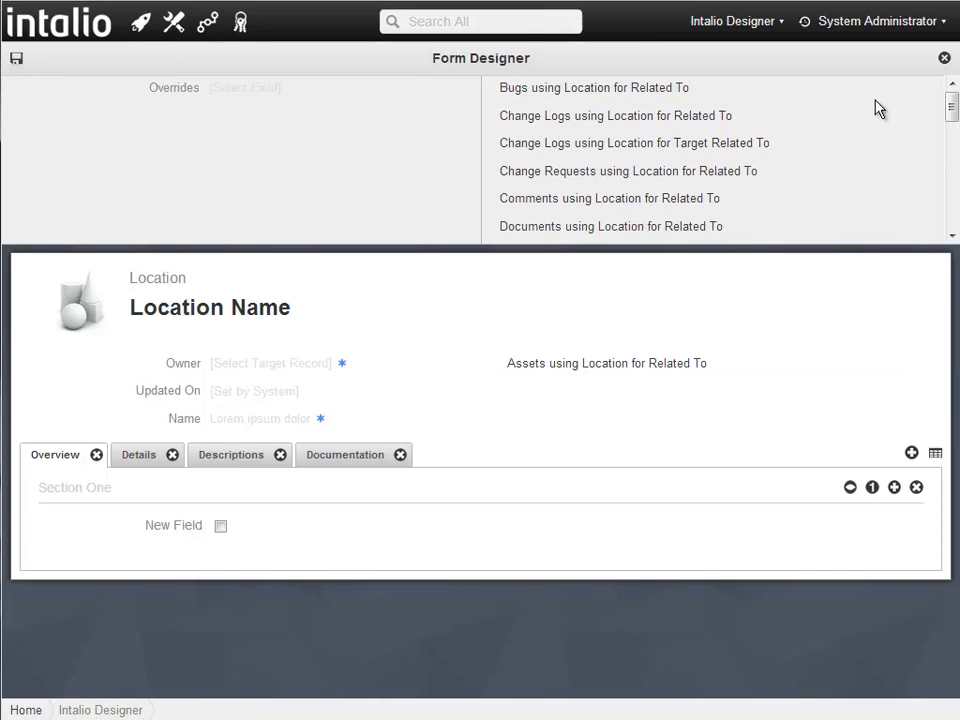
pyautogui.click(944, 59)
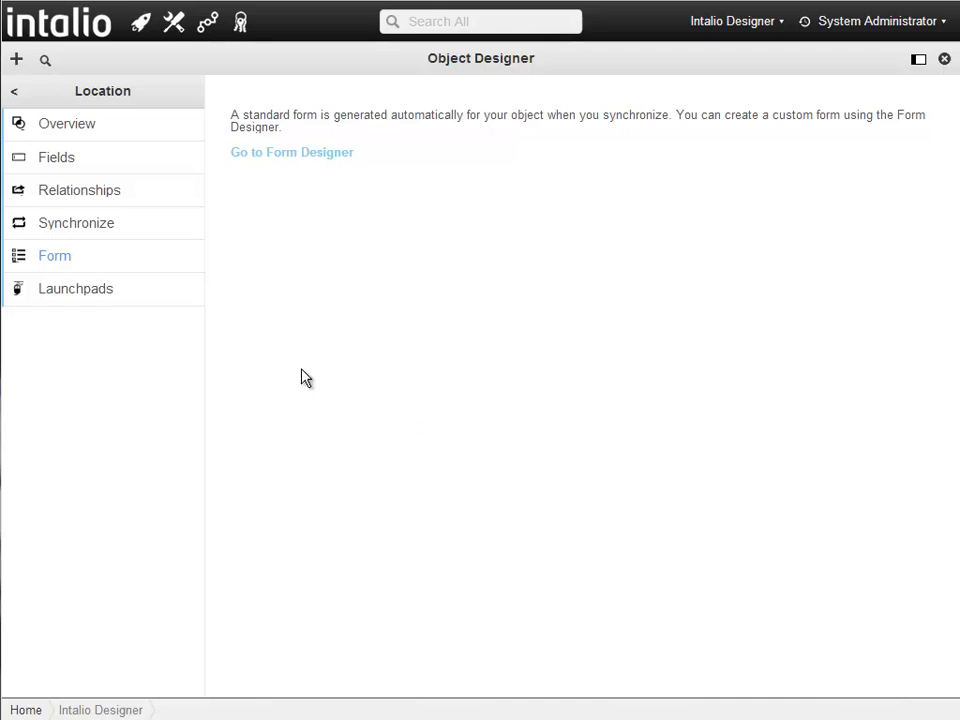
# - Add a new item below Change Requests in the Application Management launchpad of Intalio ALM
pyautogui.click(100, 301)
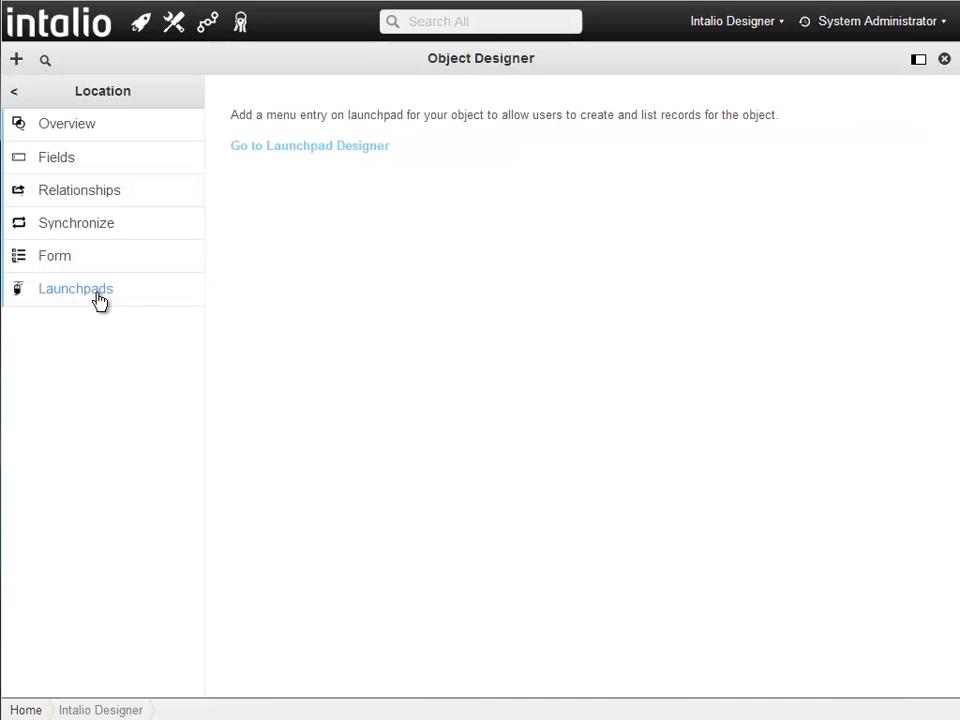
pyautogui.click(311, 153)
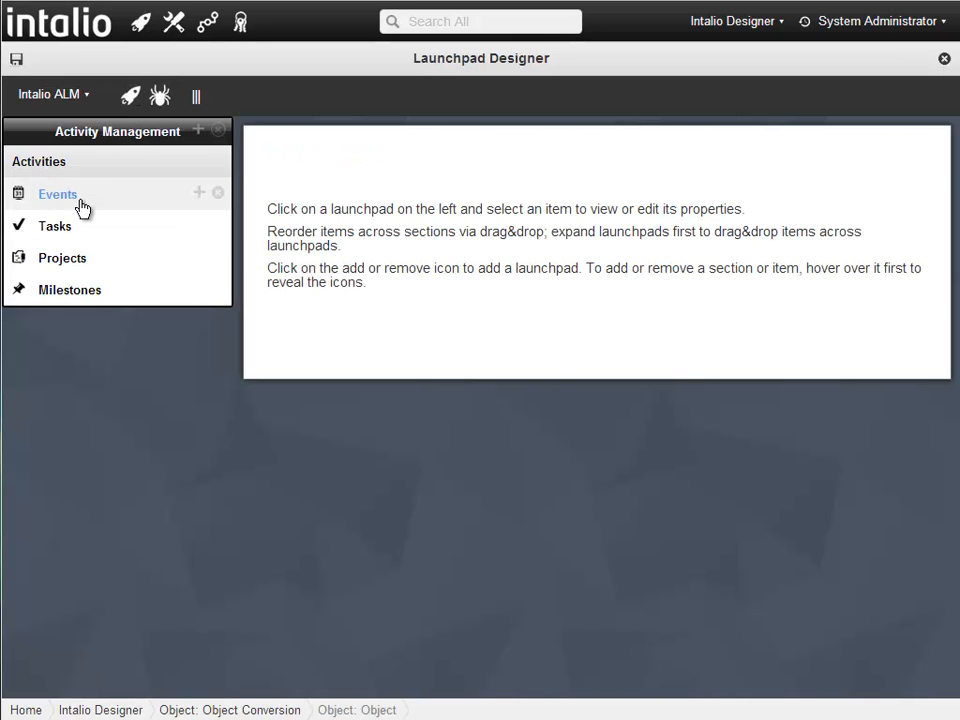
pyautogui.click(157, 98)
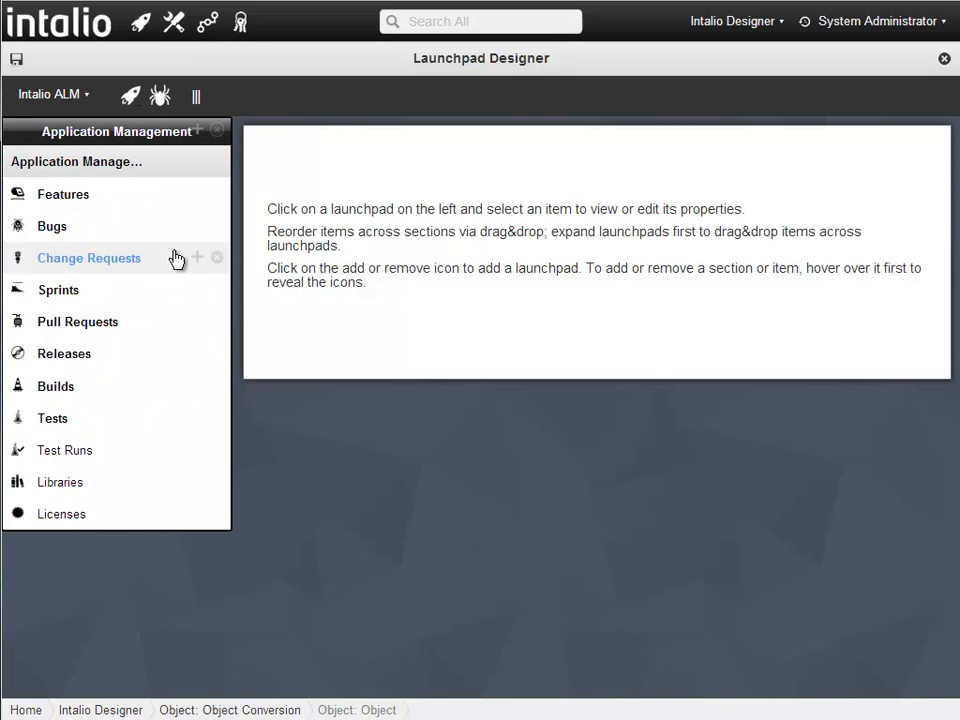
pyautogui.click(197, 257)
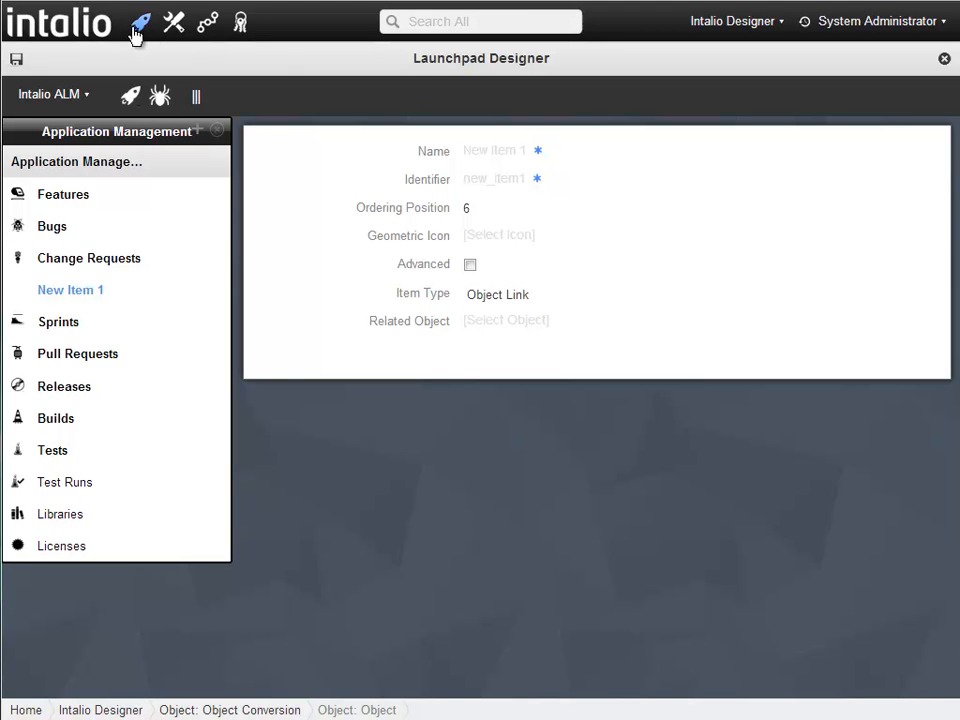
# - Open the existing Control object from the list of all objects and load it in the Object Designer
pyautogui.click(174, 21)
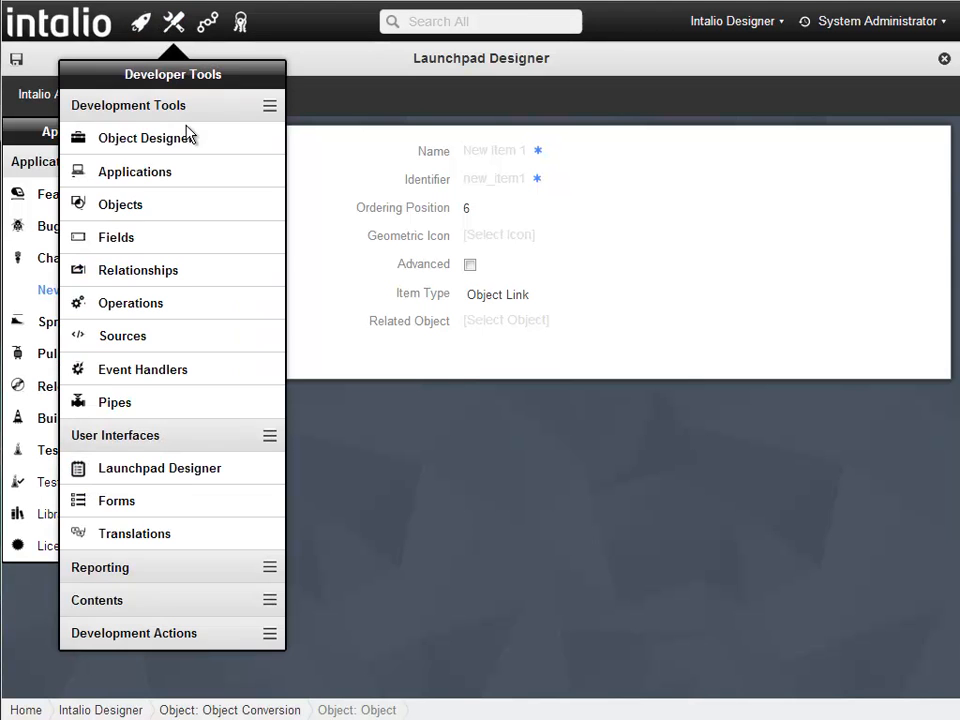
pyautogui.click(181, 213)
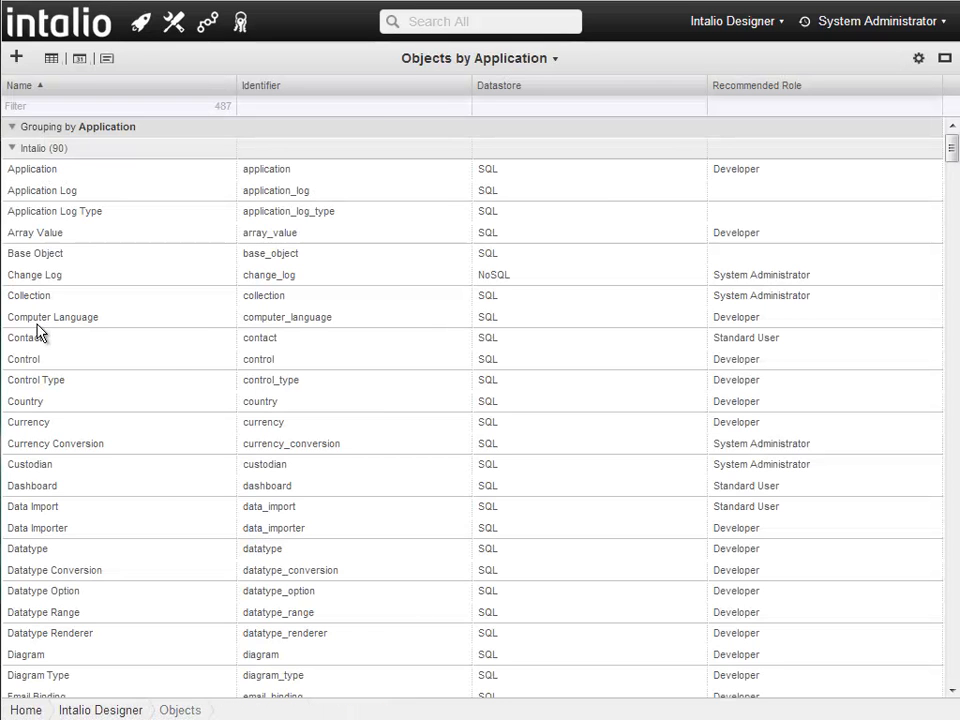
pyautogui.click(222, 358)
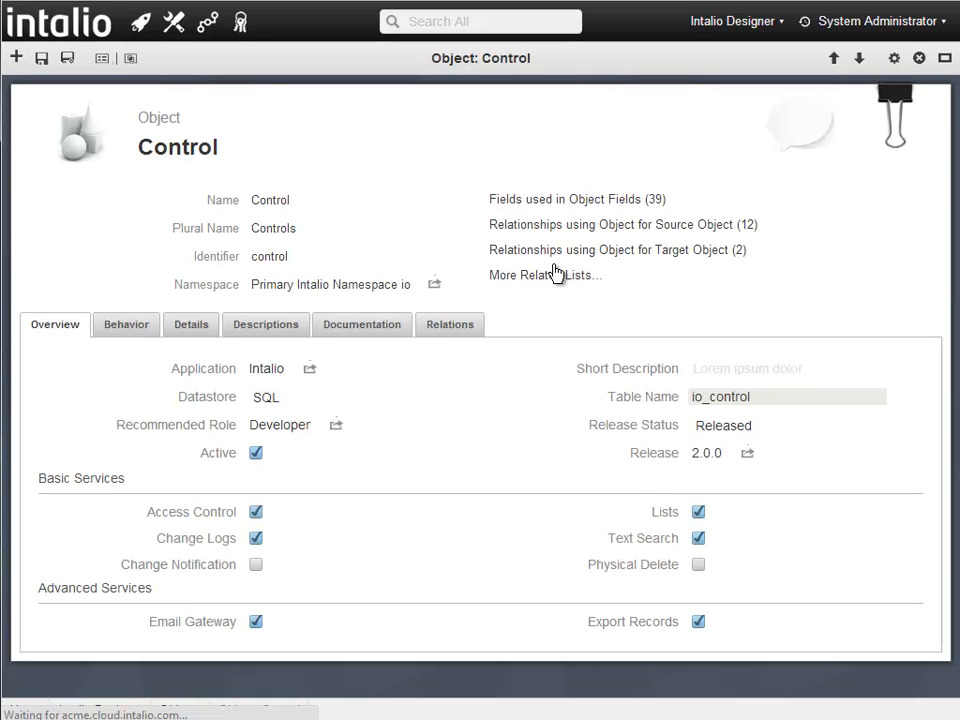
pyautogui.click(895, 60)
pyautogui.click(872, 187)
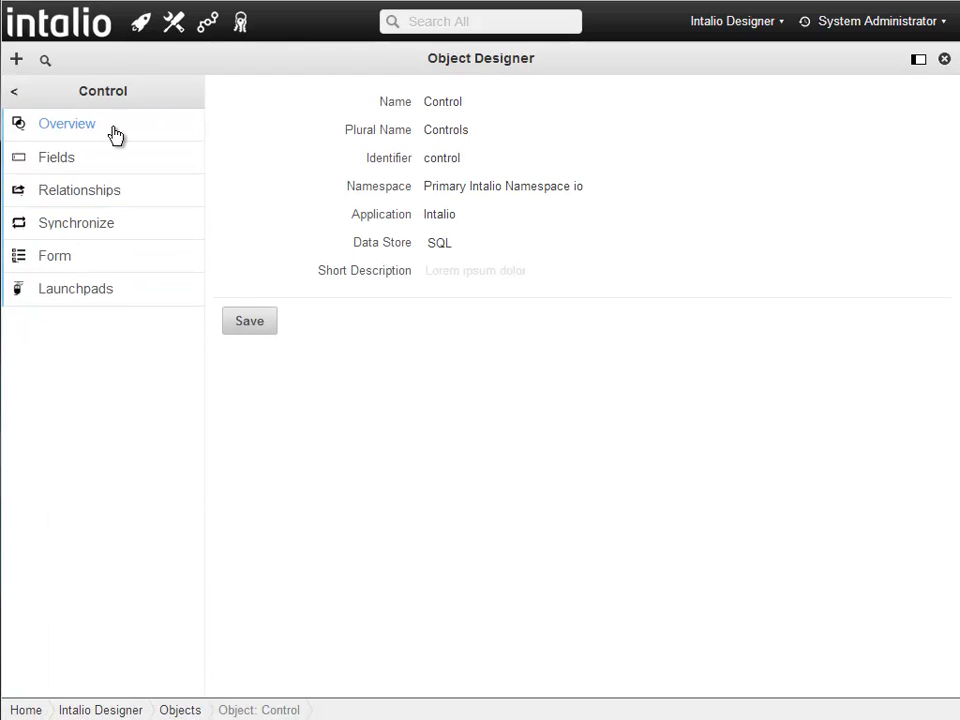
# - Review the Control object's fields and relationships, return to its record and display its related list of Fields used in Object Fields
pyautogui.click(116, 160)
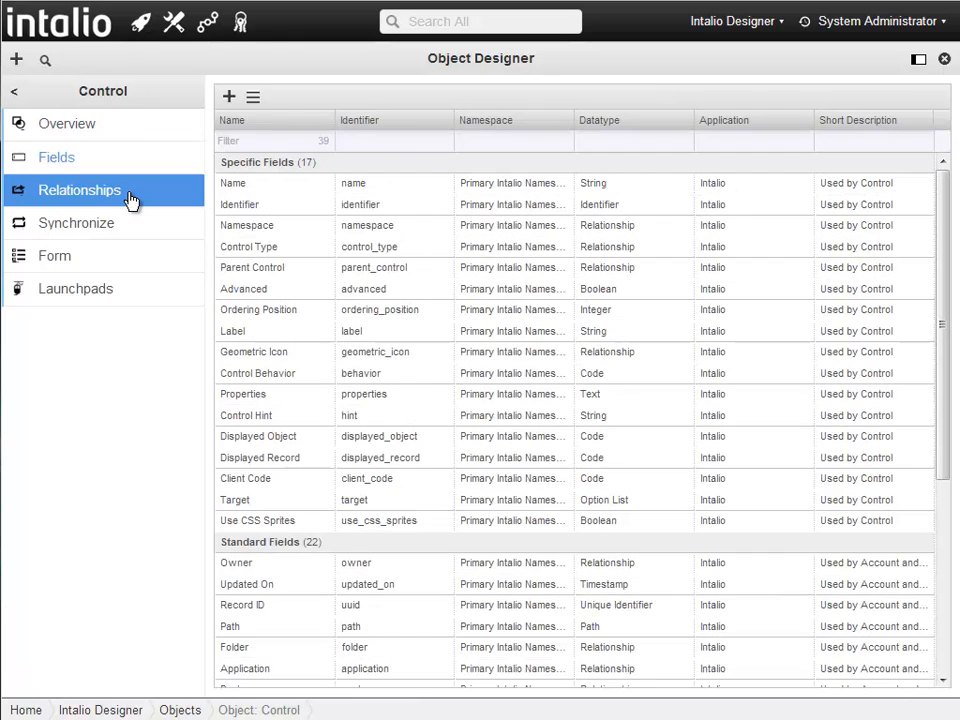
pyautogui.click(131, 200)
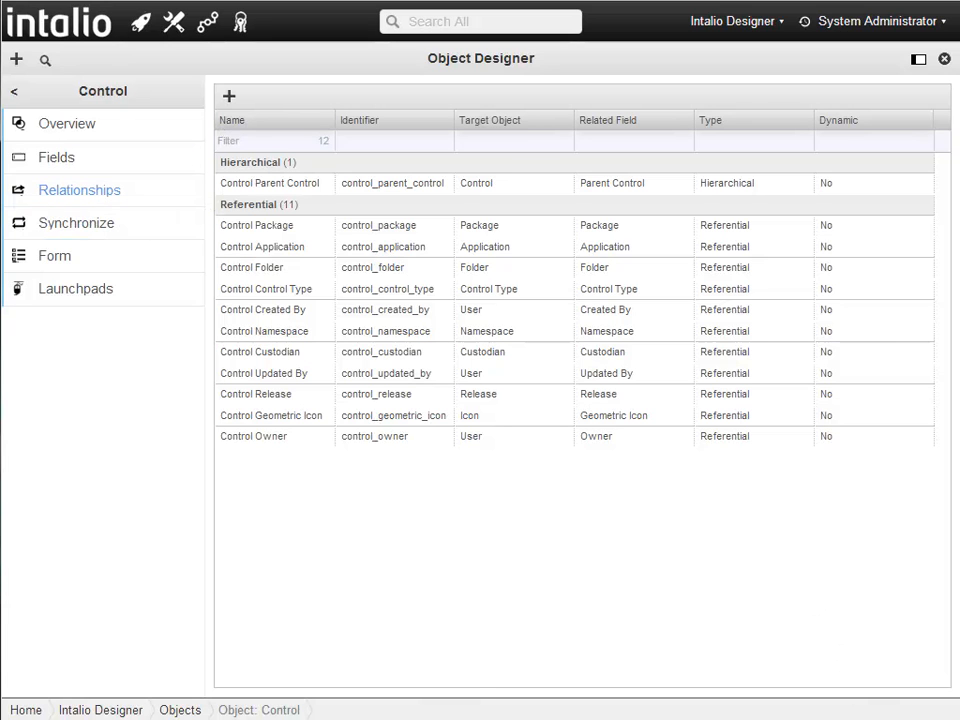
pyautogui.click(944, 58)
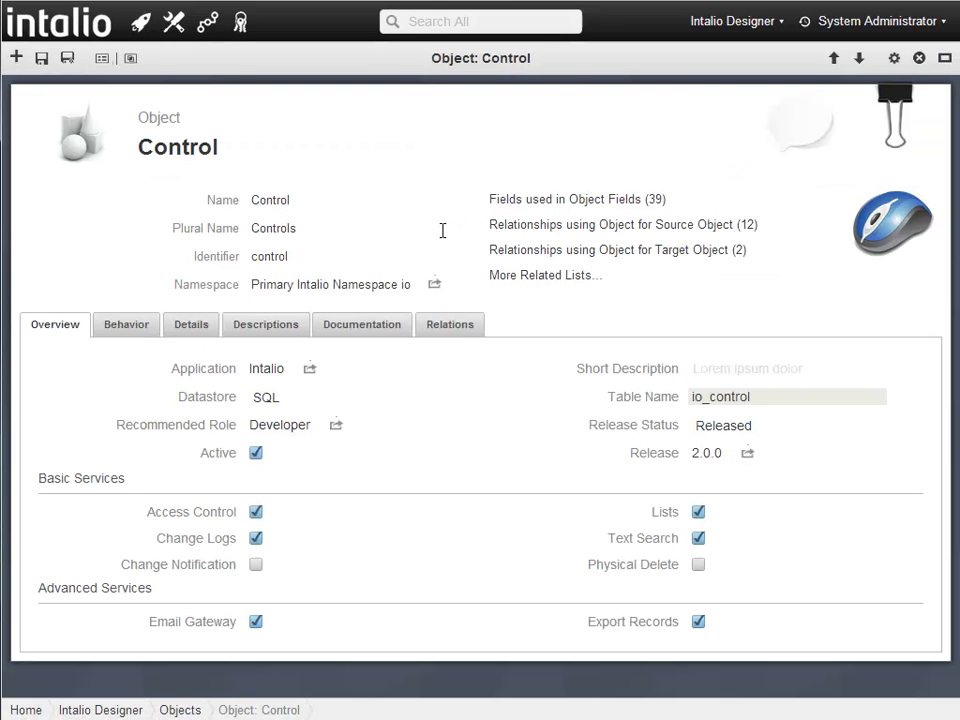
pyautogui.click(519, 199)
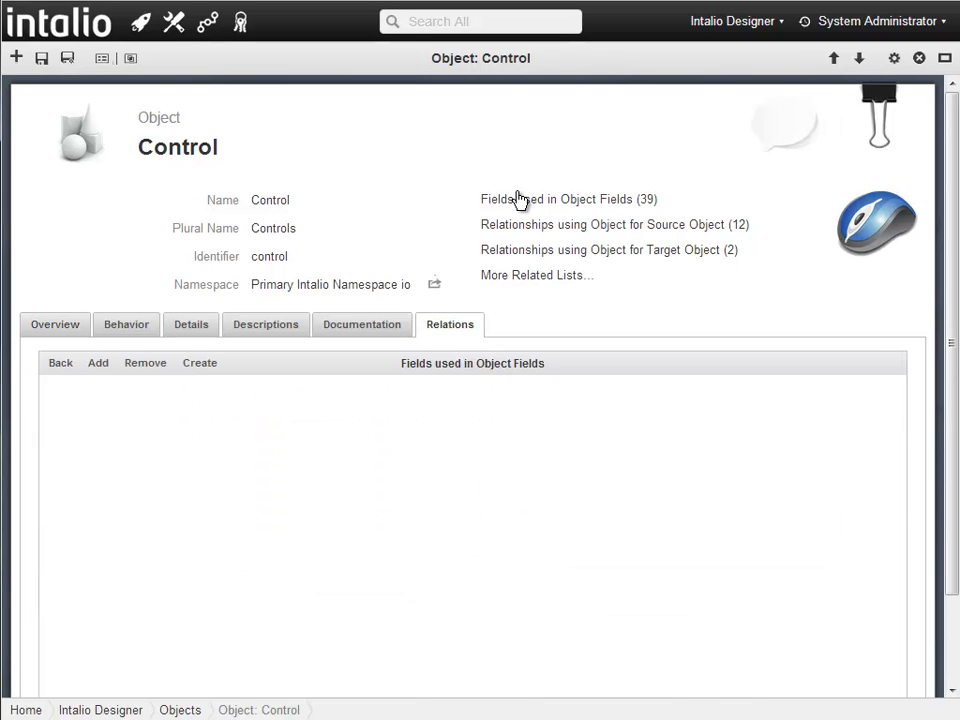